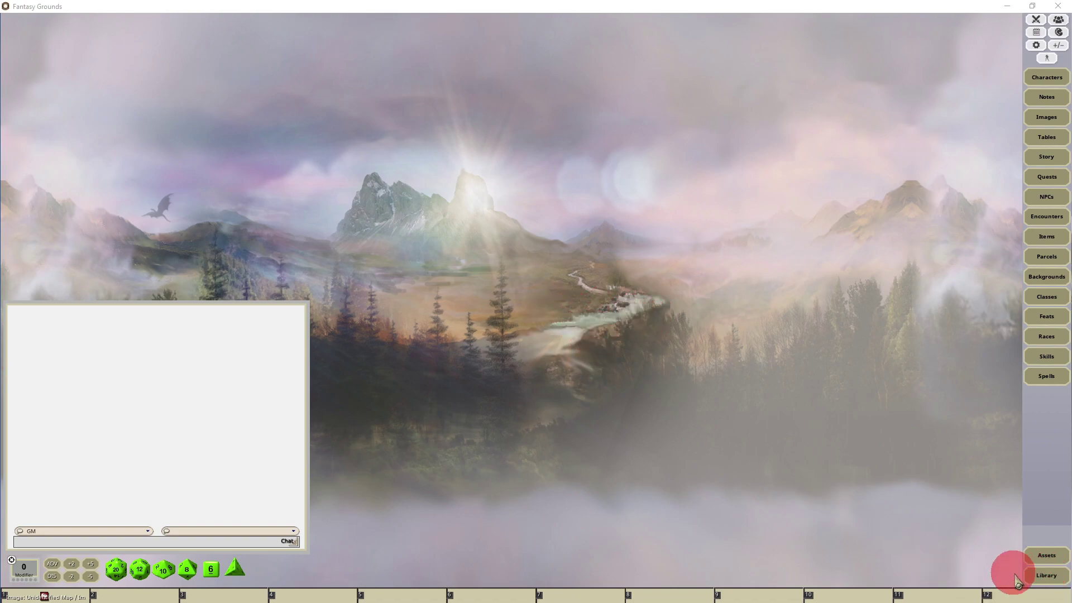
Step: Open the Pregenerated Characters list of D&D Lost Mine of Phandelver from the library, close the library and reposition the list
click(1049, 585)
click(1049, 585)
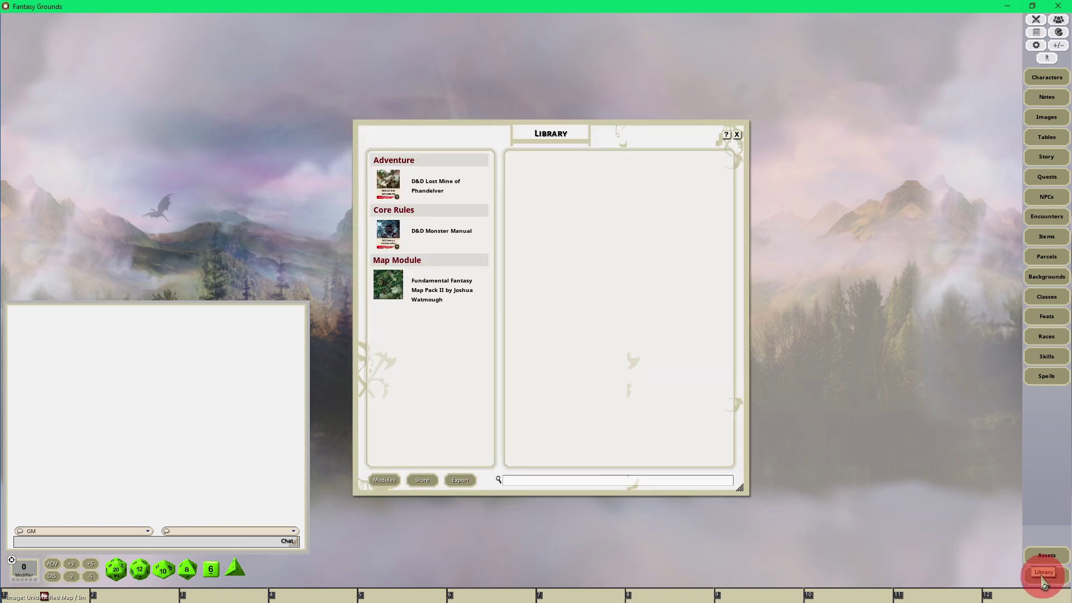
click(472, 197)
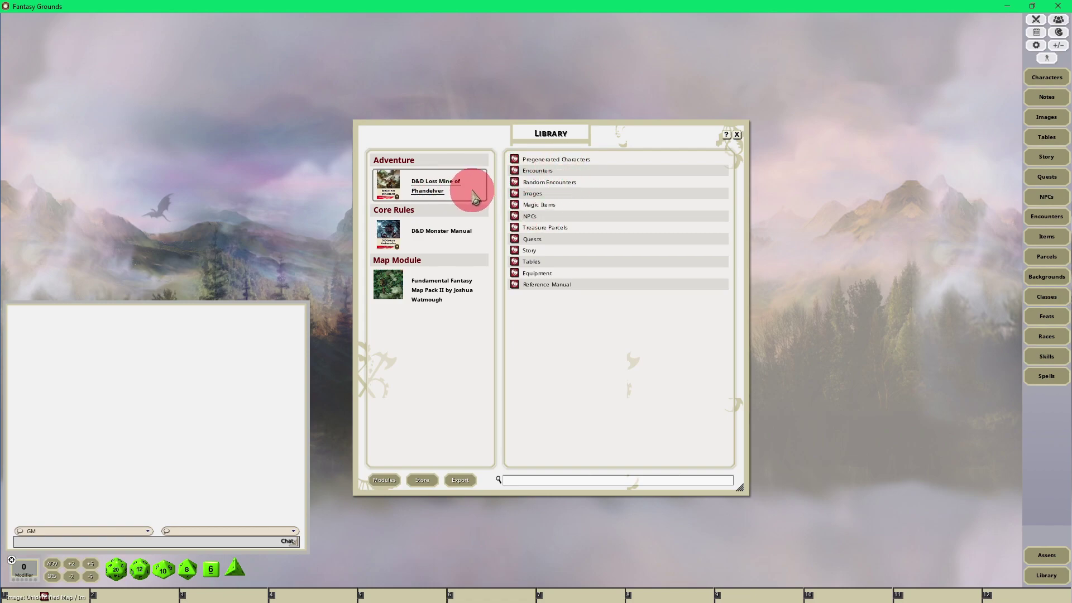
click(573, 161)
drag(636, 258, 474, 139)
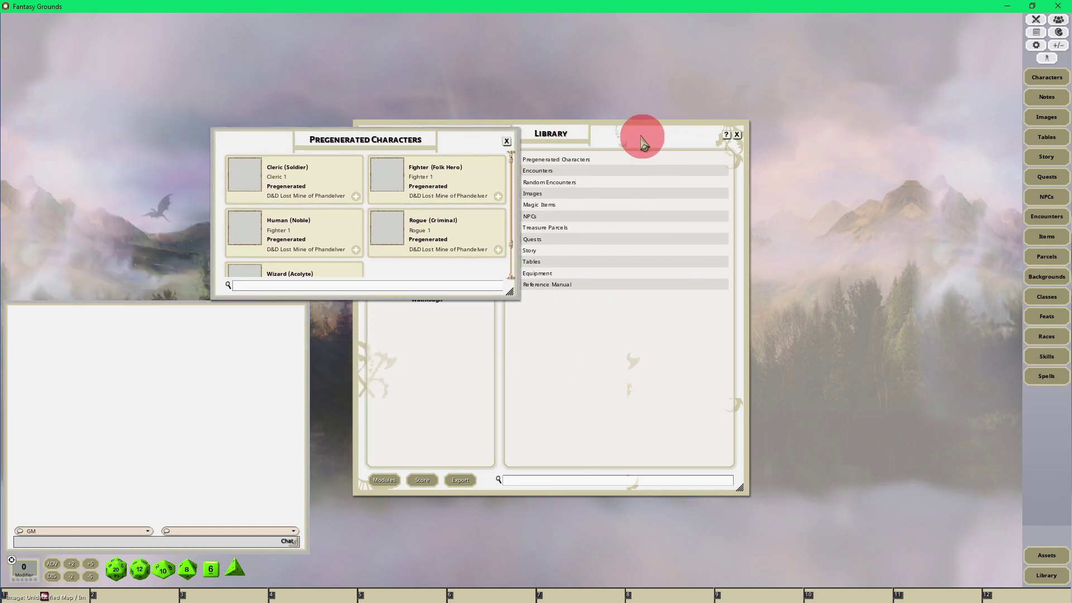
drag(643, 143, 698, 209)
click(790, 202)
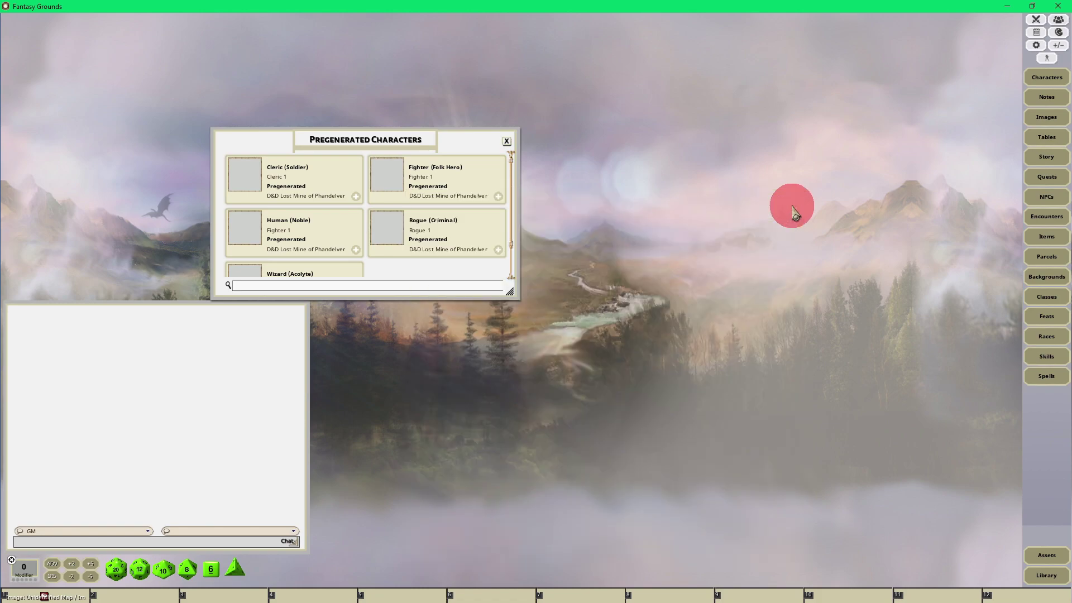
drag(456, 142, 507, 135)
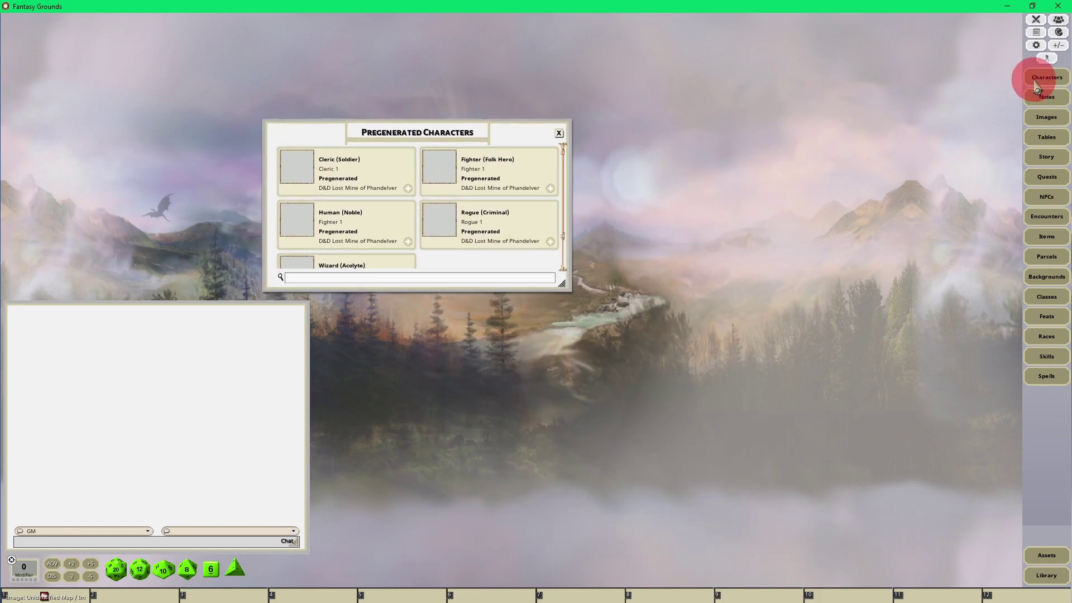
Step: Open the Import Character list from character selection, place it beside the pregenerated characters, and compare the entries in both lists
mouse_move(1035, 80)
mouse_down()
mouse_move(1043, 73)
mouse_move(1047, 85)
mouse_up()
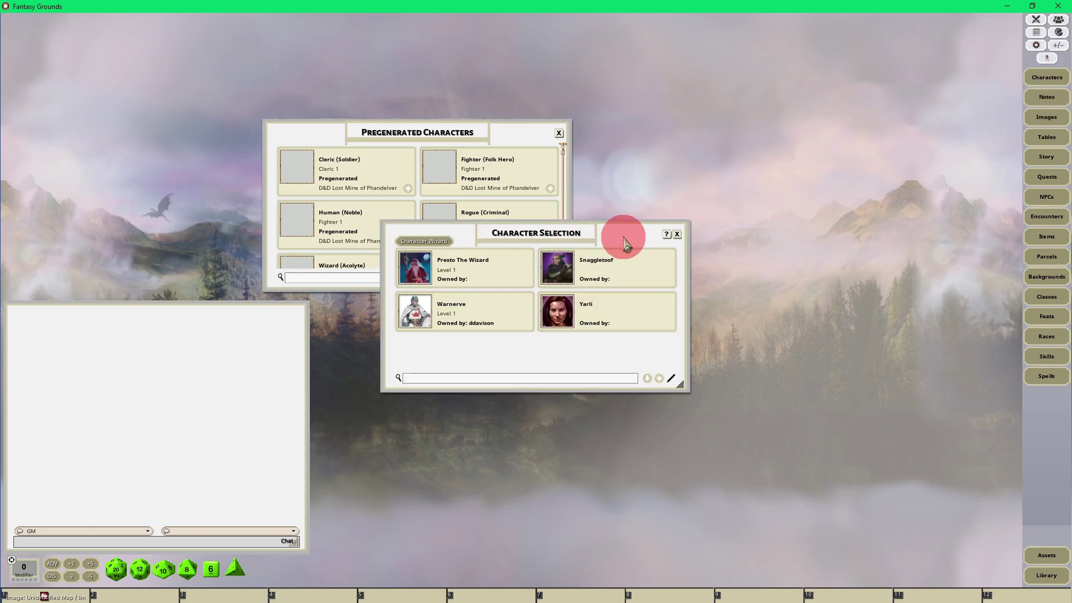
drag(636, 237, 853, 213)
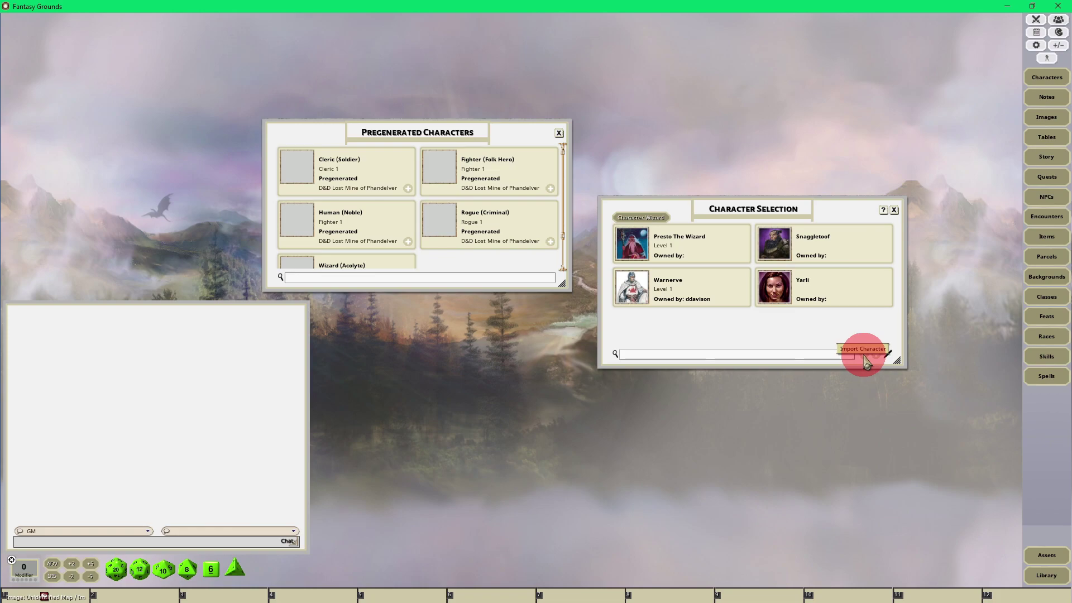
click(866, 362)
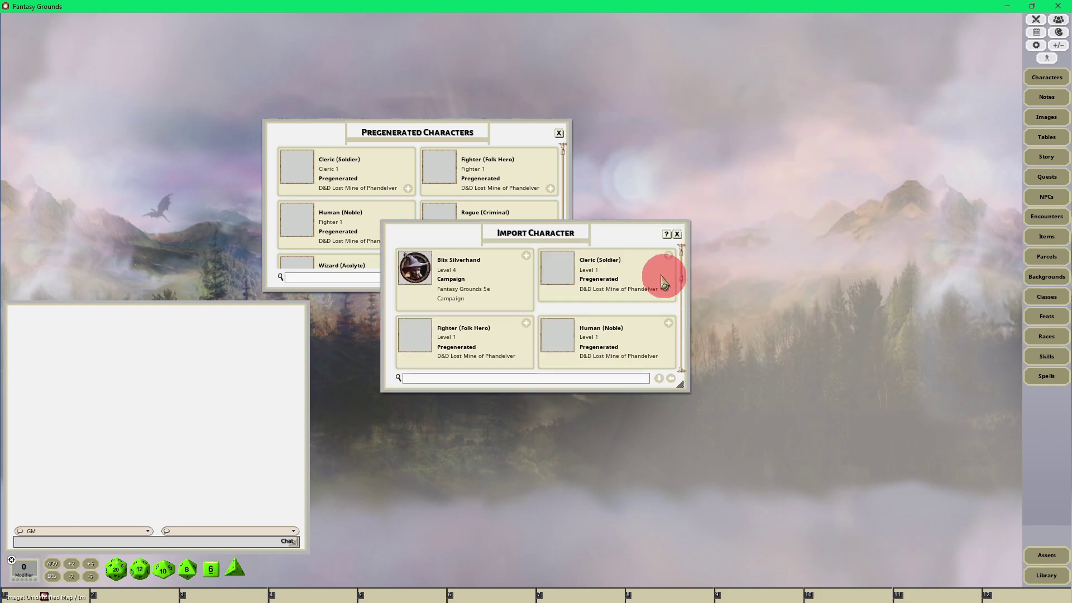
drag(630, 240, 827, 135)
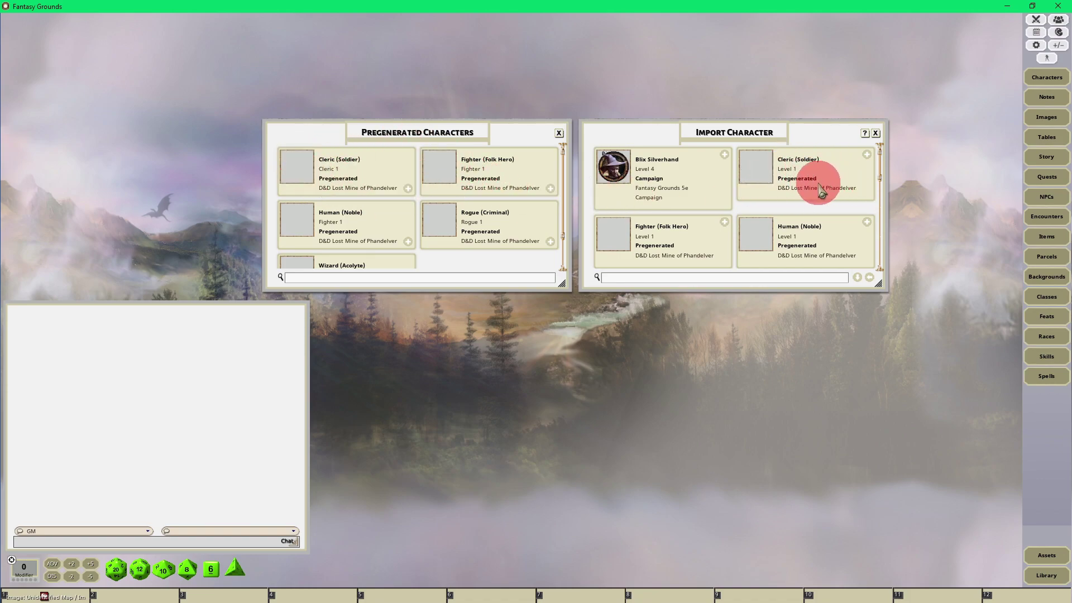
scroll(659, 209, down, 1)
scroll(659, 210, down, 1)
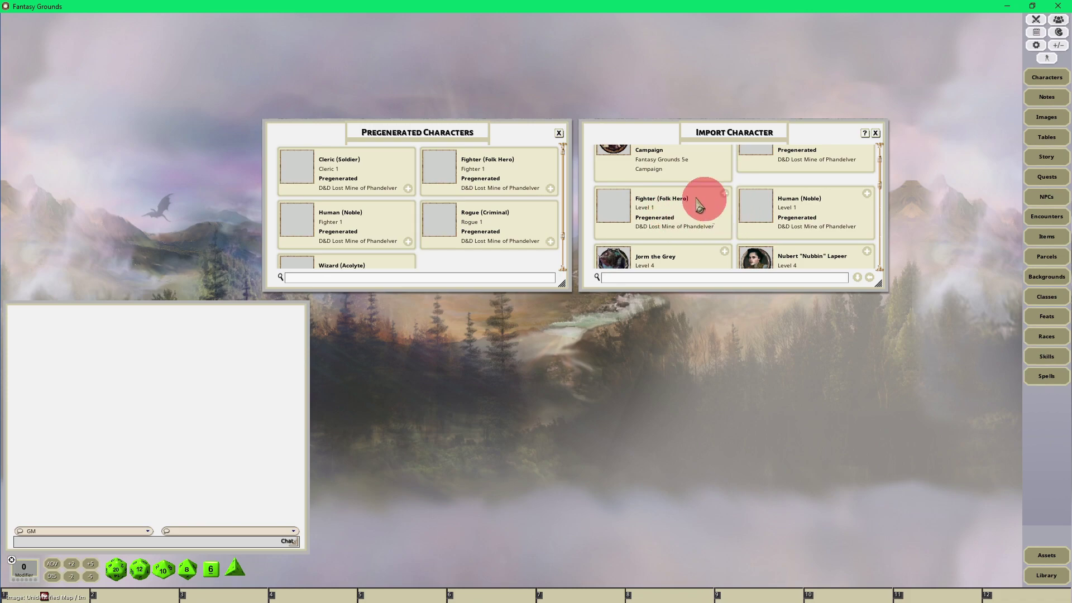
scroll(828, 226, down, 6)
scroll(829, 226, down, 5)
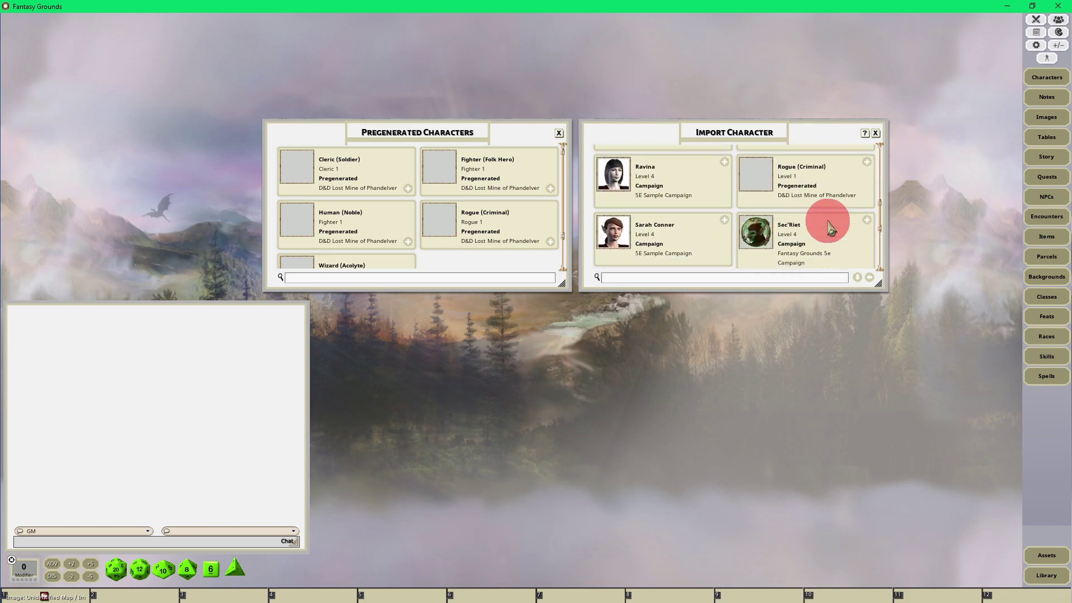
scroll(541, 215, down, 3)
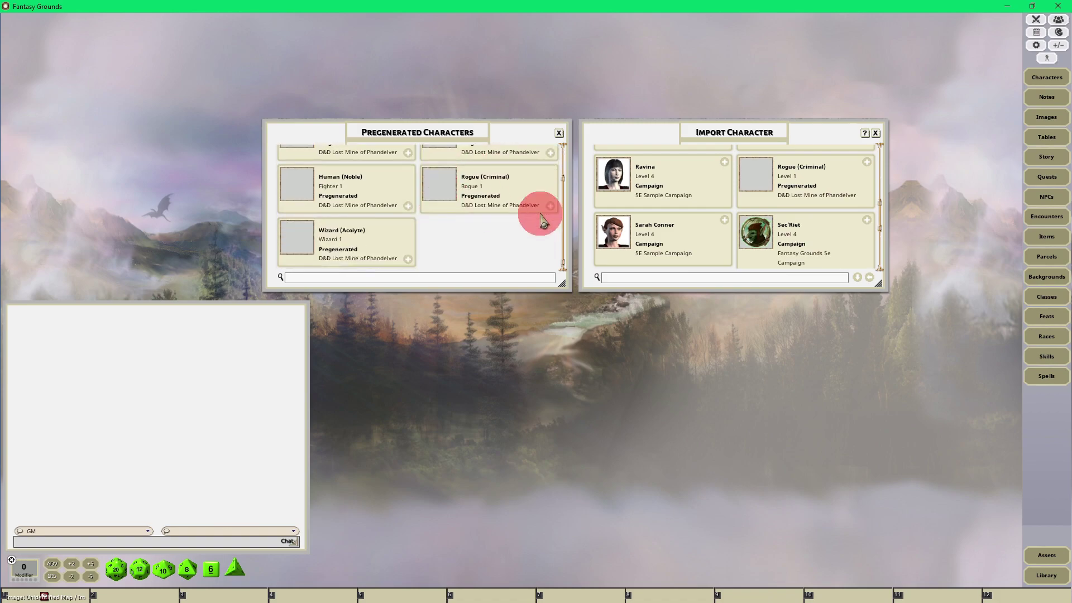
scroll(790, 215, down, 8)
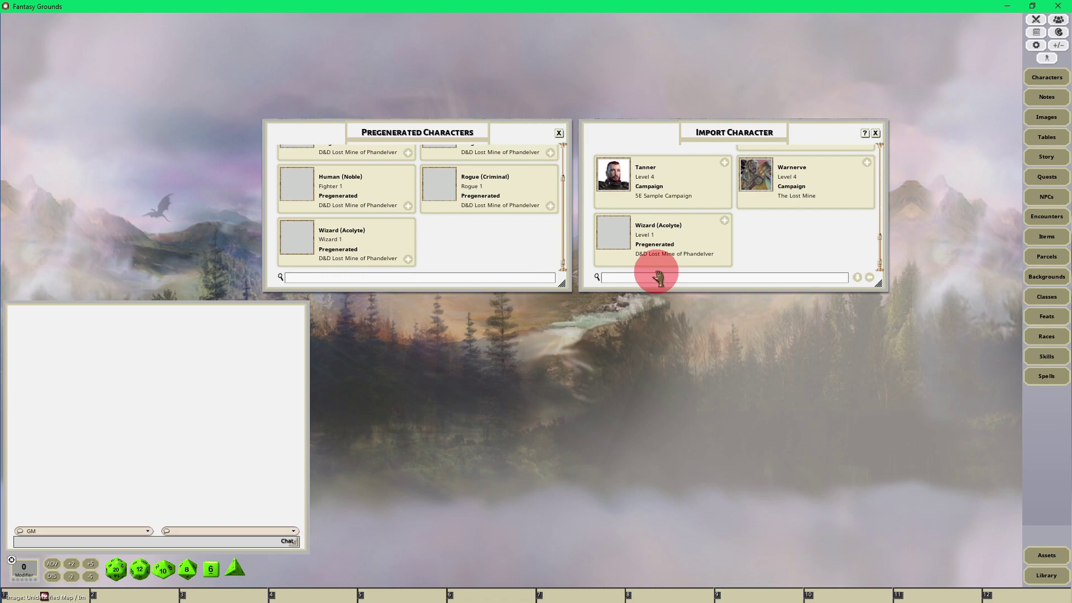
Step: Revisit the Pregenerated Characters entry of D&D Lost Mine of Phandelver in the library, then close the library
click(1046, 575)
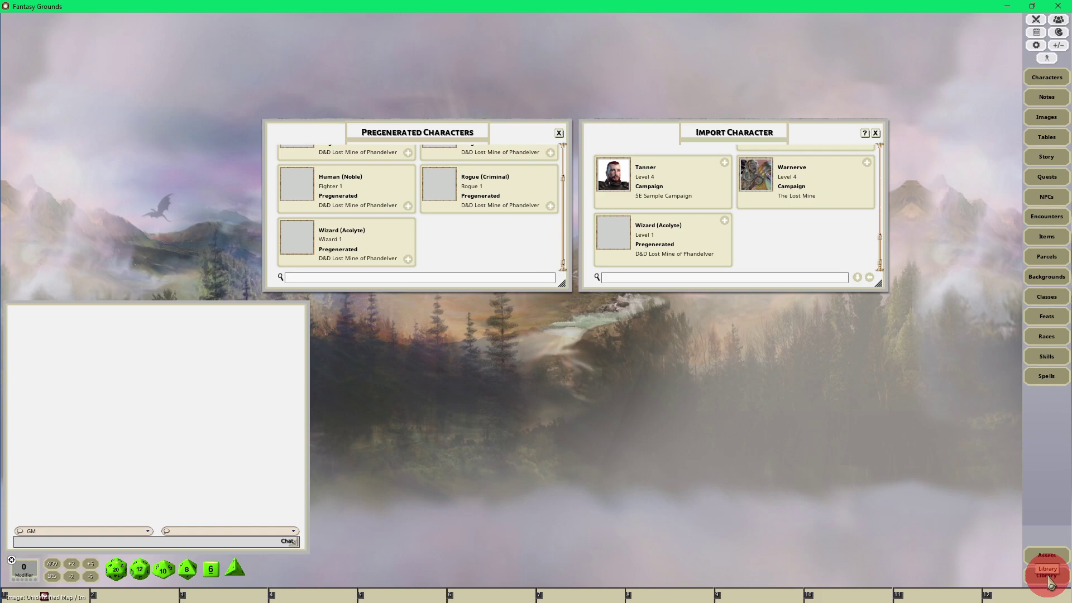
click(471, 255)
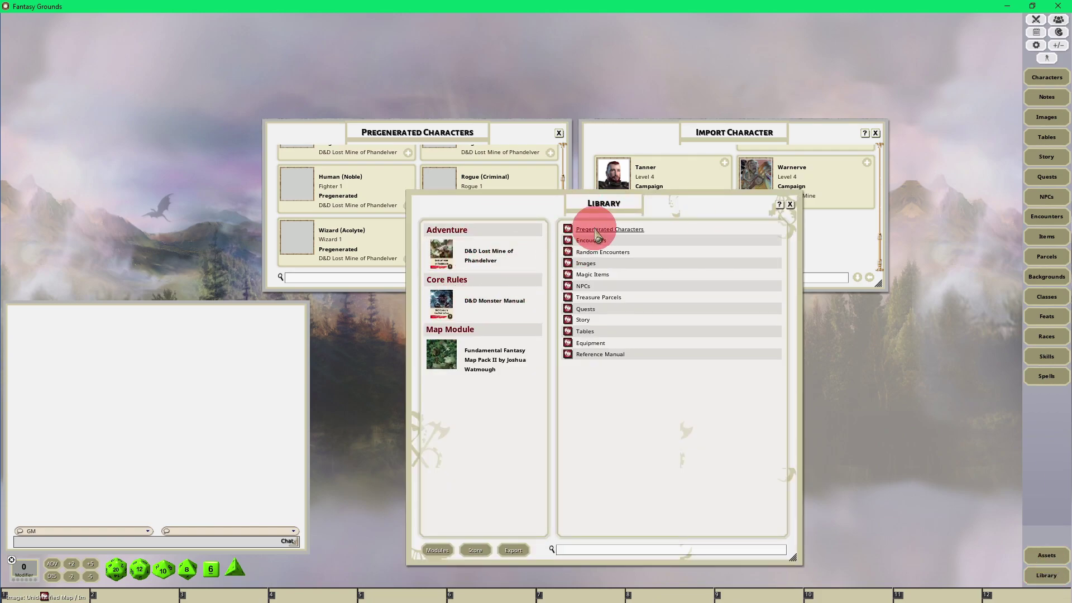
click(527, 257)
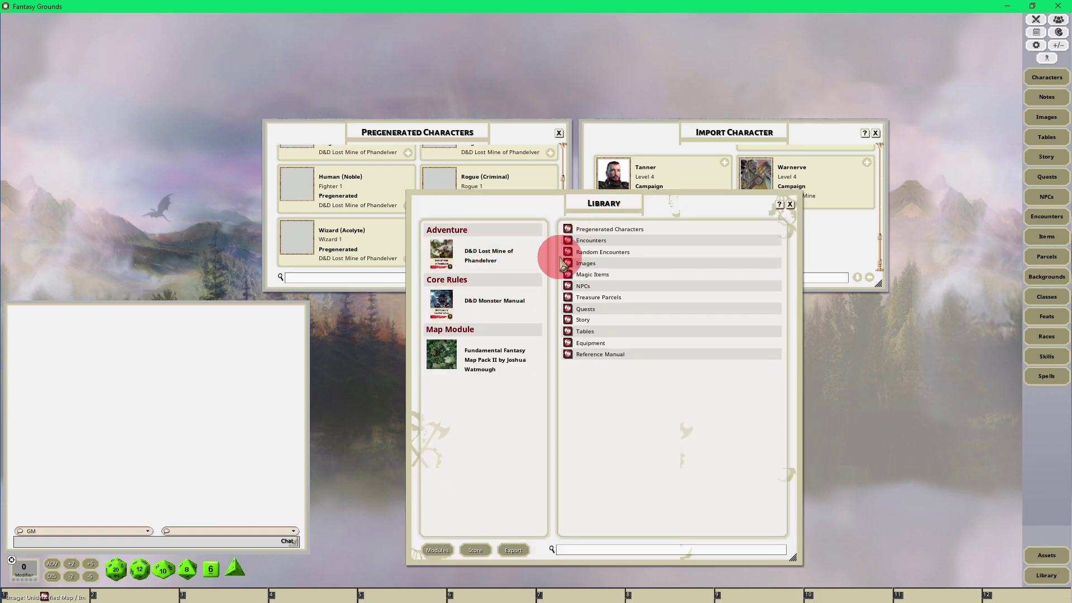
click(606, 233)
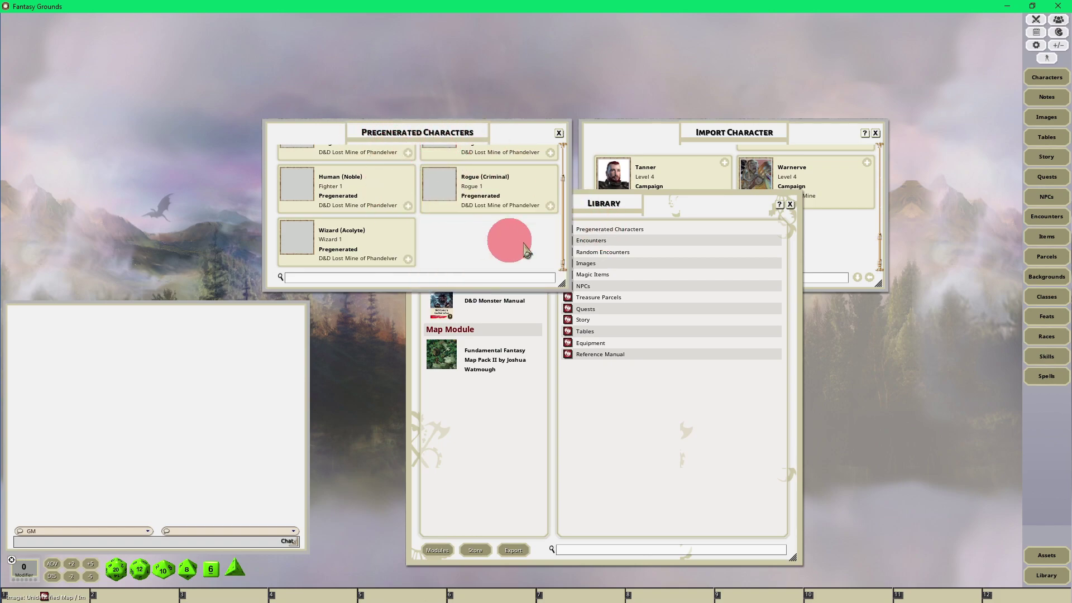
click(791, 205)
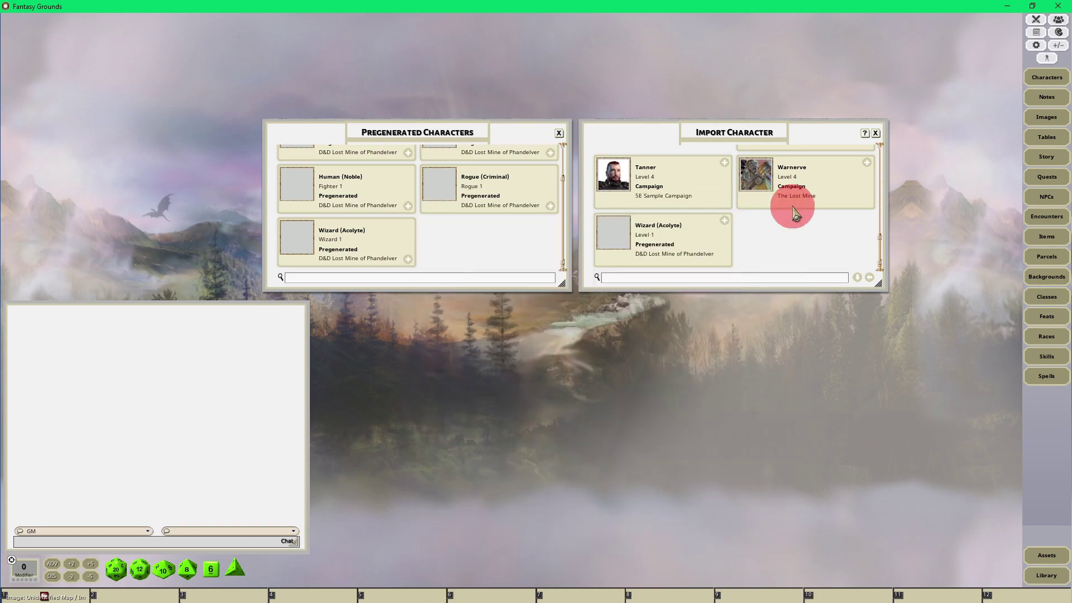
Step: Bring up character selection again, move it below the two lists, and return to its character import list to browse the entries
click(1049, 81)
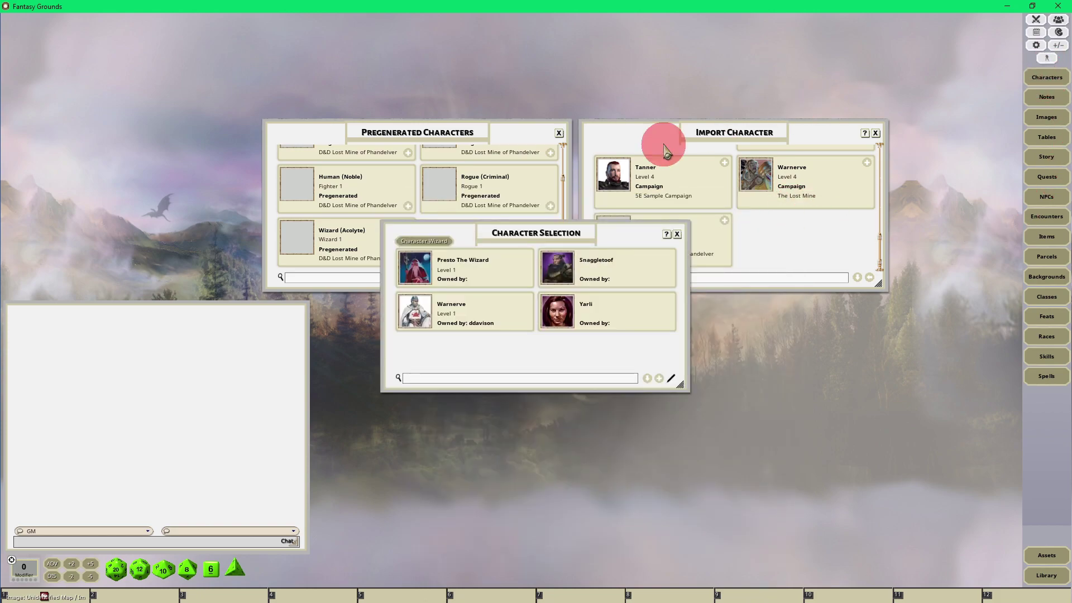
drag(507, 228, 532, 351)
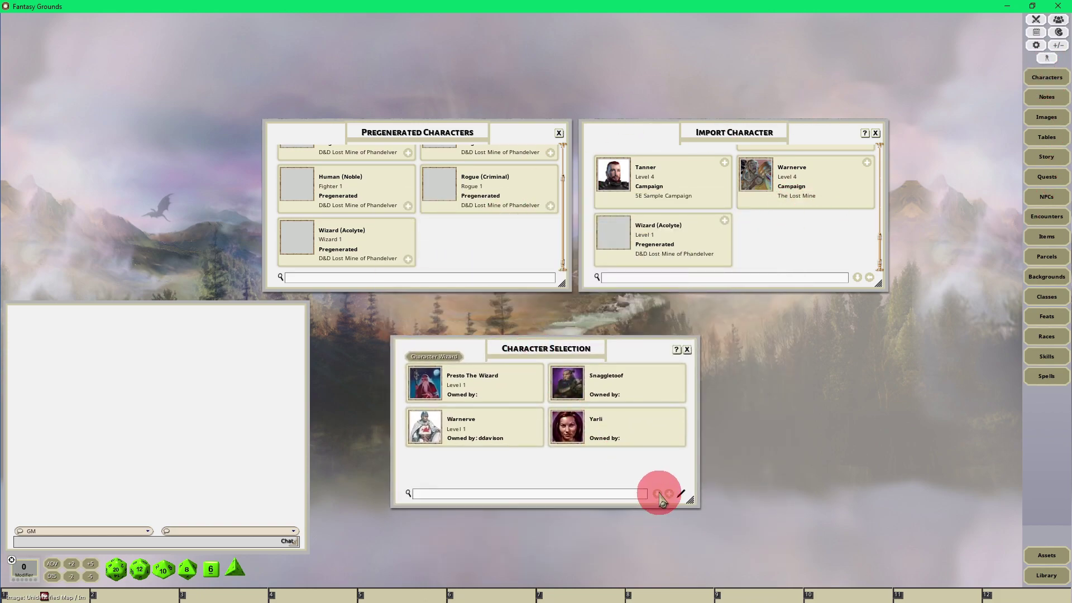
click(660, 499)
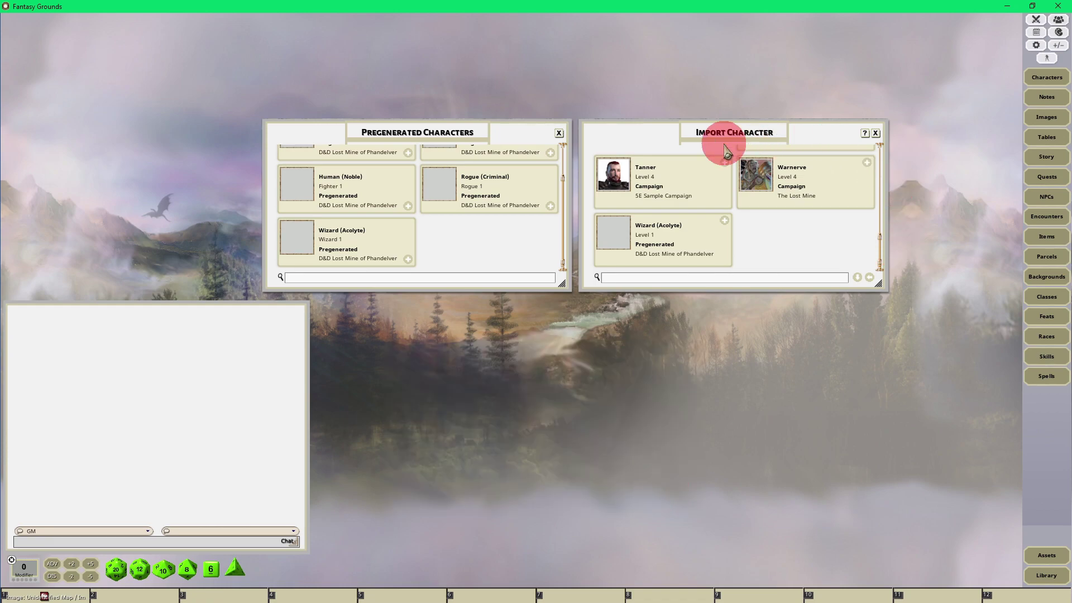
scroll(772, 222, up, 3)
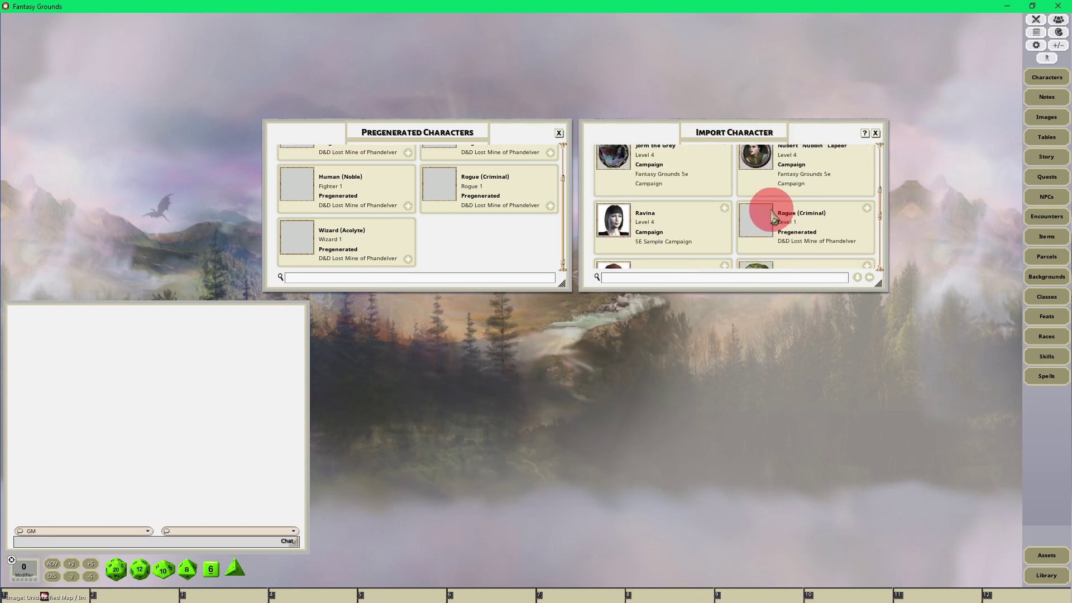
Step: Add the pregenerated Cleric, Fighter (Folk Hero), Rogue, Human (Noble) and Wizard to the campaign and close both character lists
scroll(464, 205, up, 2)
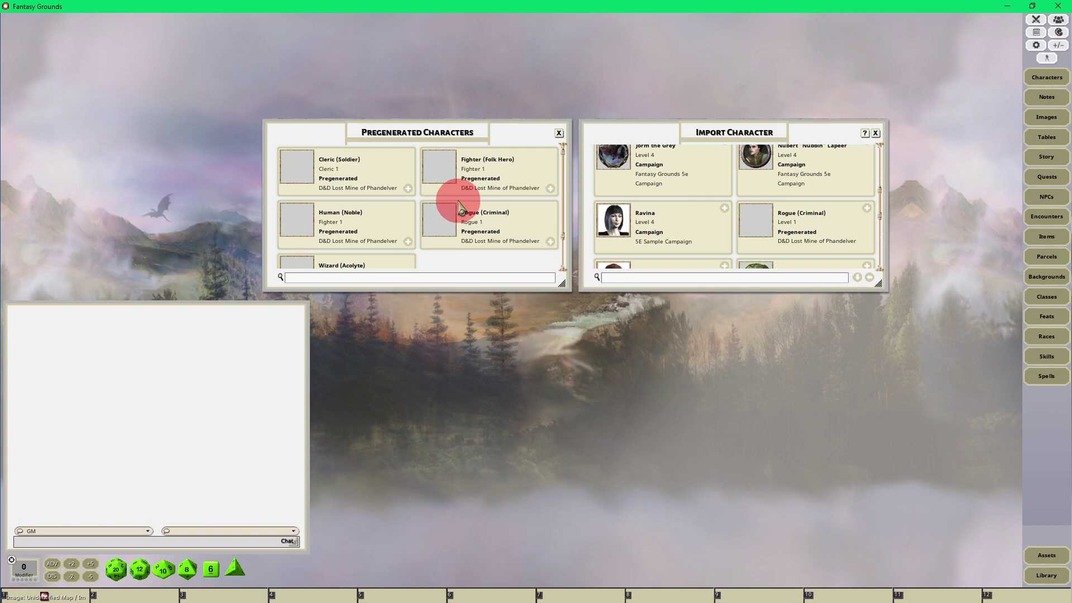
click(408, 189)
click(551, 189)
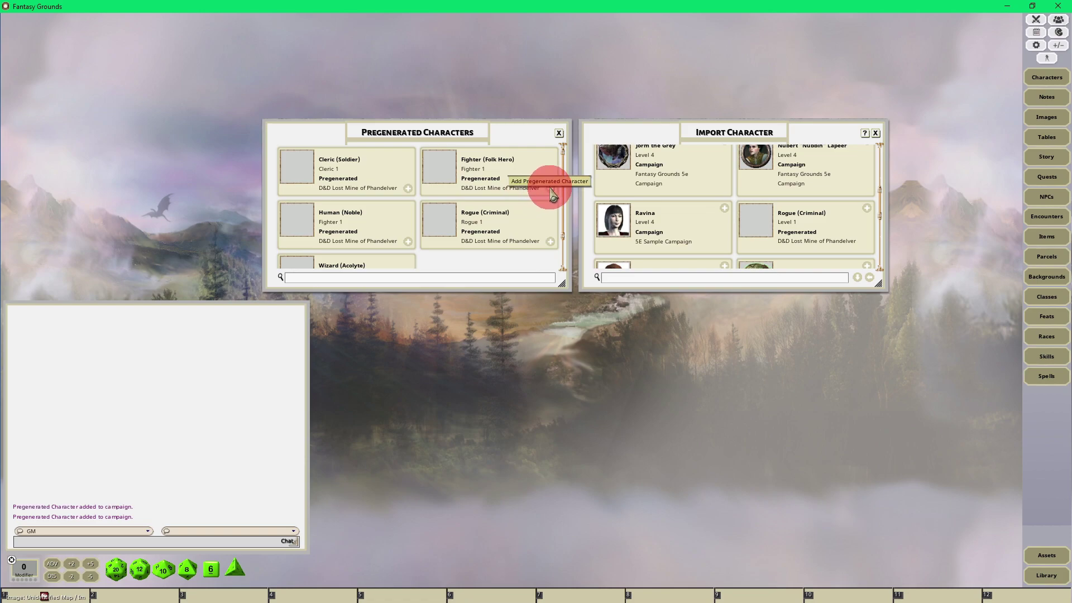
click(550, 241)
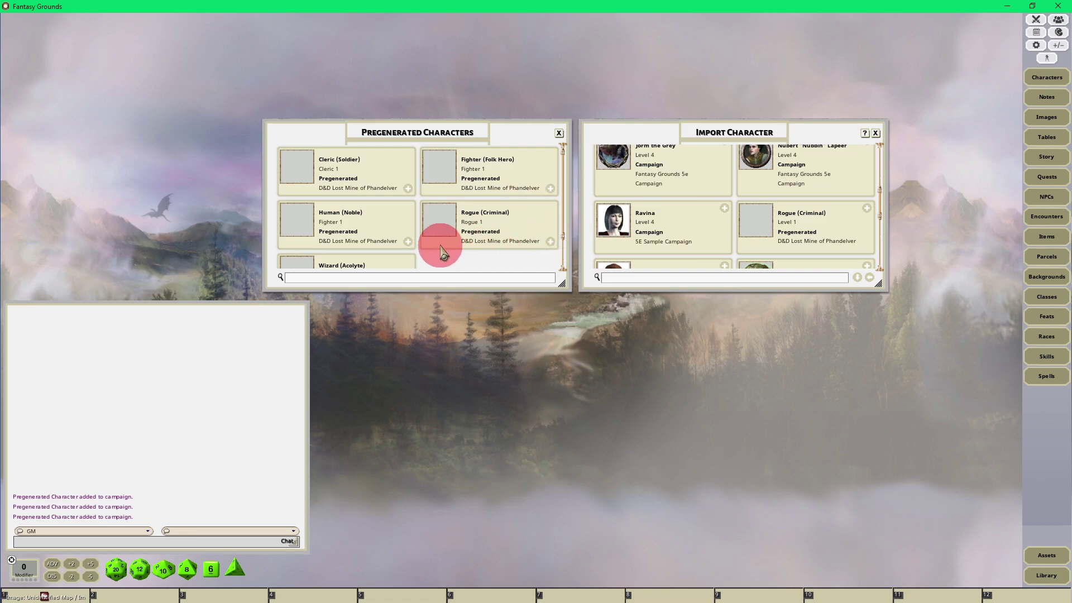
click(408, 242)
scroll(410, 247, down, 1)
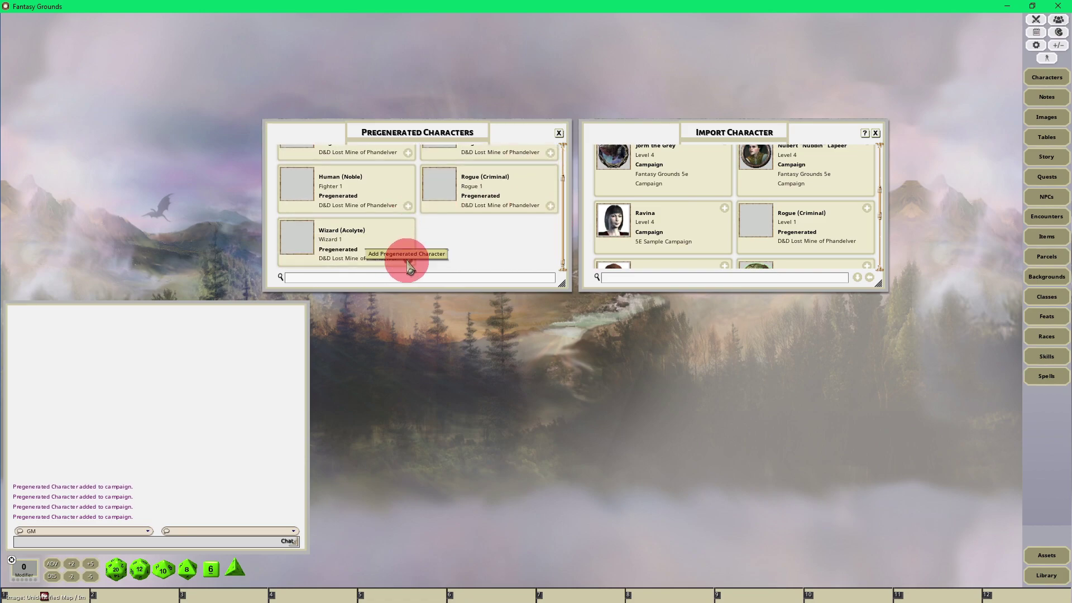
click(408, 259)
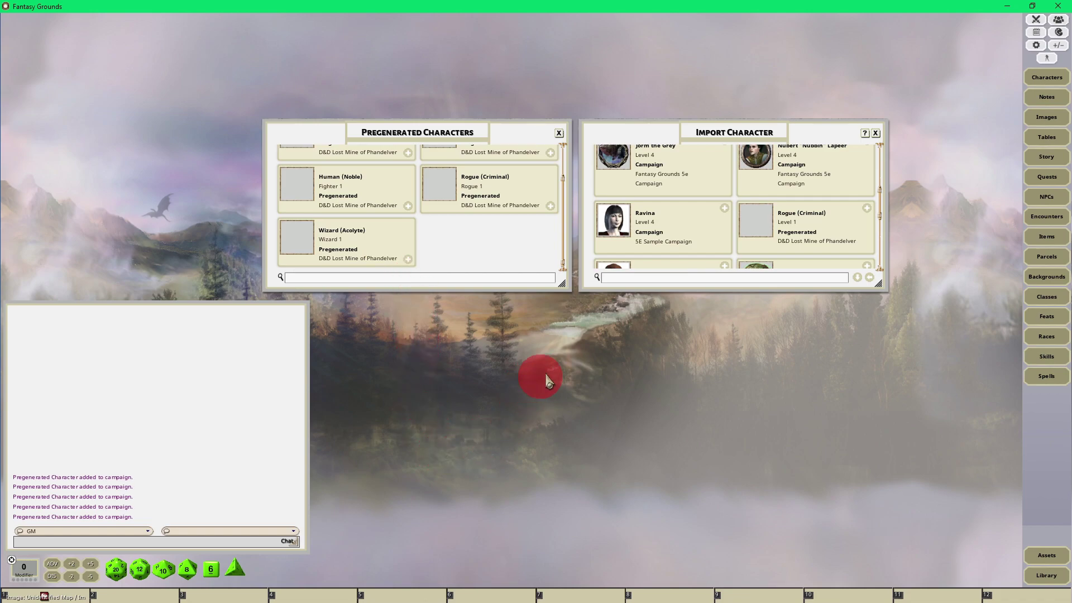
click(876, 133)
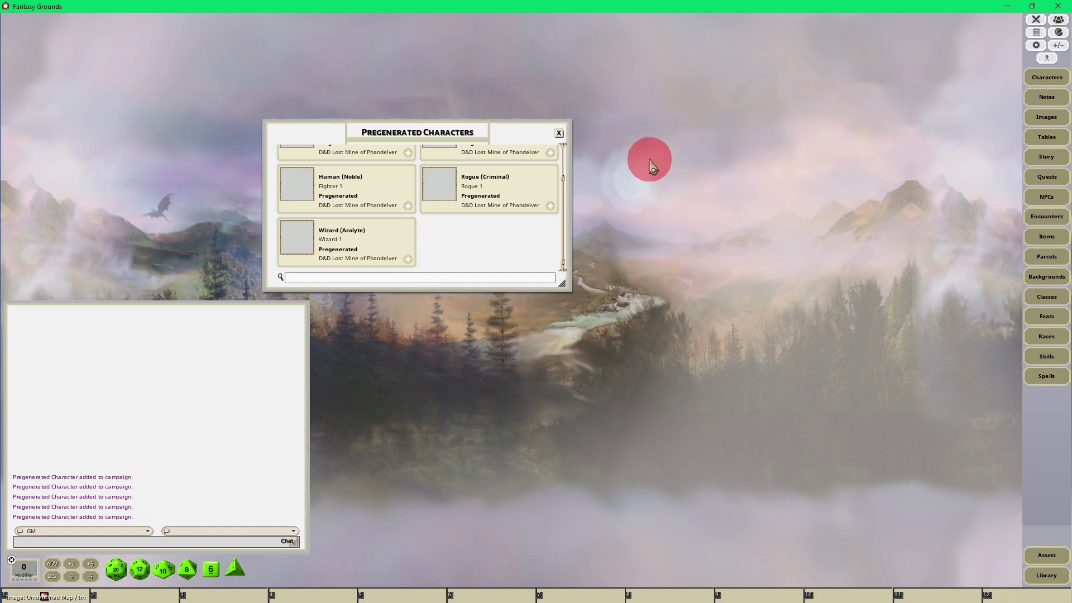
click(558, 133)
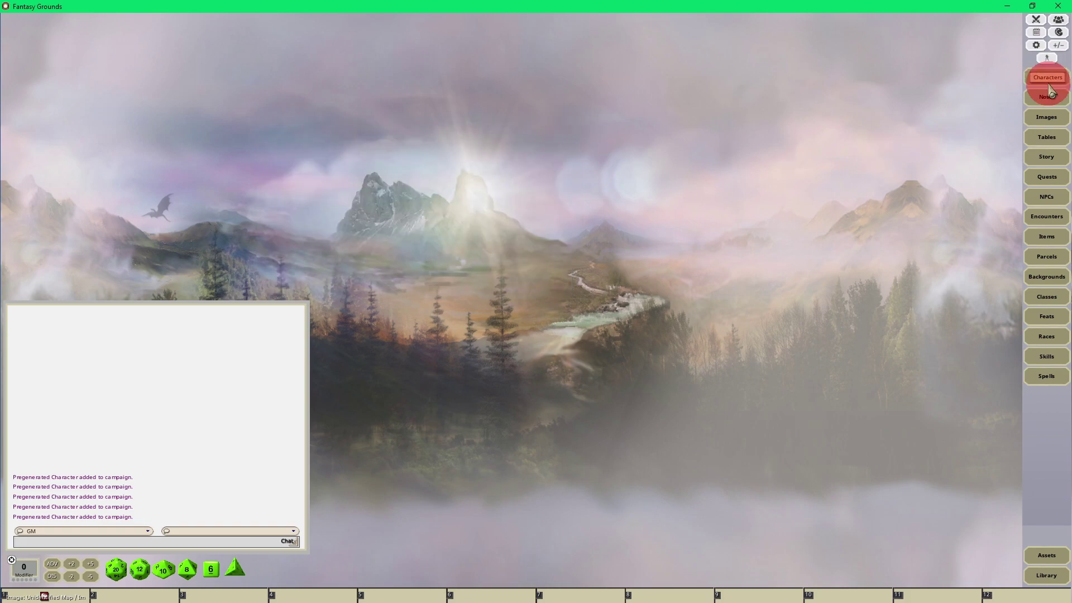
Step: Open the campaign's character selection and check the list for the added pregenerated characters
click(1032, 81)
drag(622, 240, 664, 200)
scroll(555, 287, down, 2)
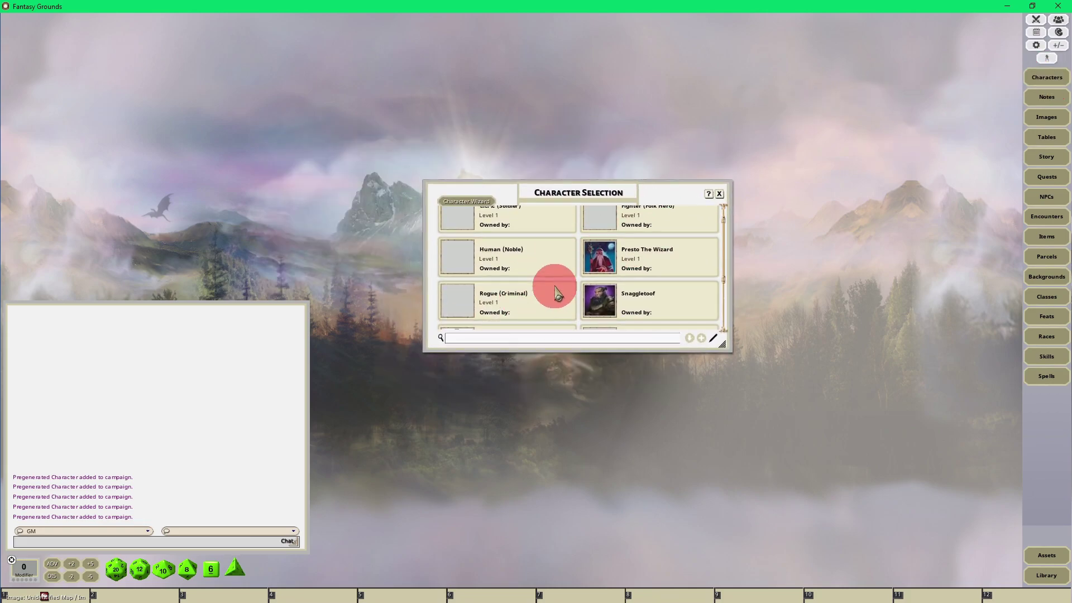
scroll(555, 283, up, 2)
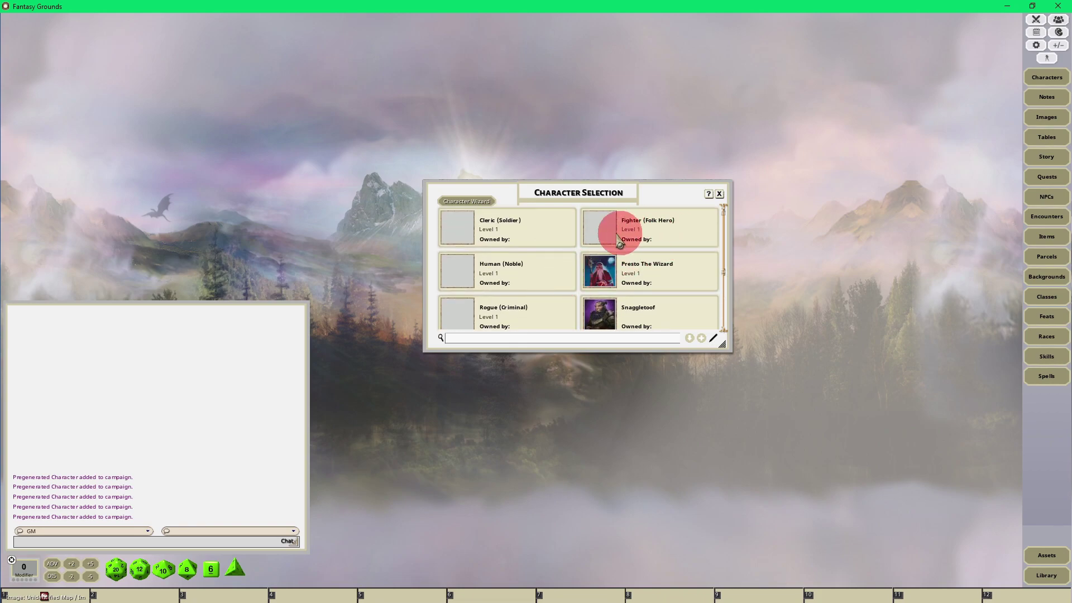
scroll(525, 232, down, 1)
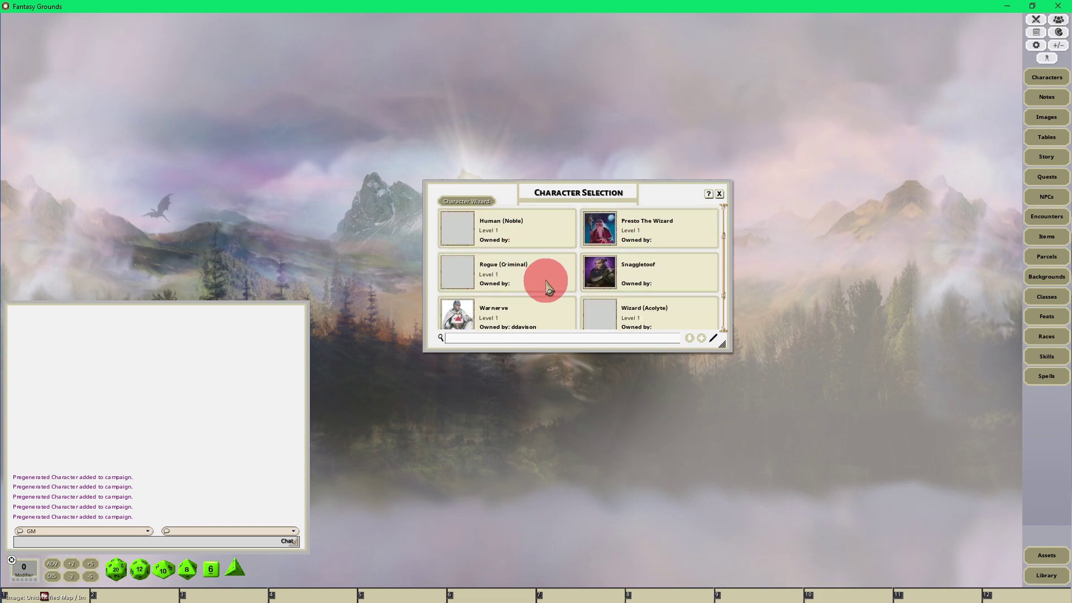
scroll(544, 277, down, 1)
scroll(603, 274, up, 2)
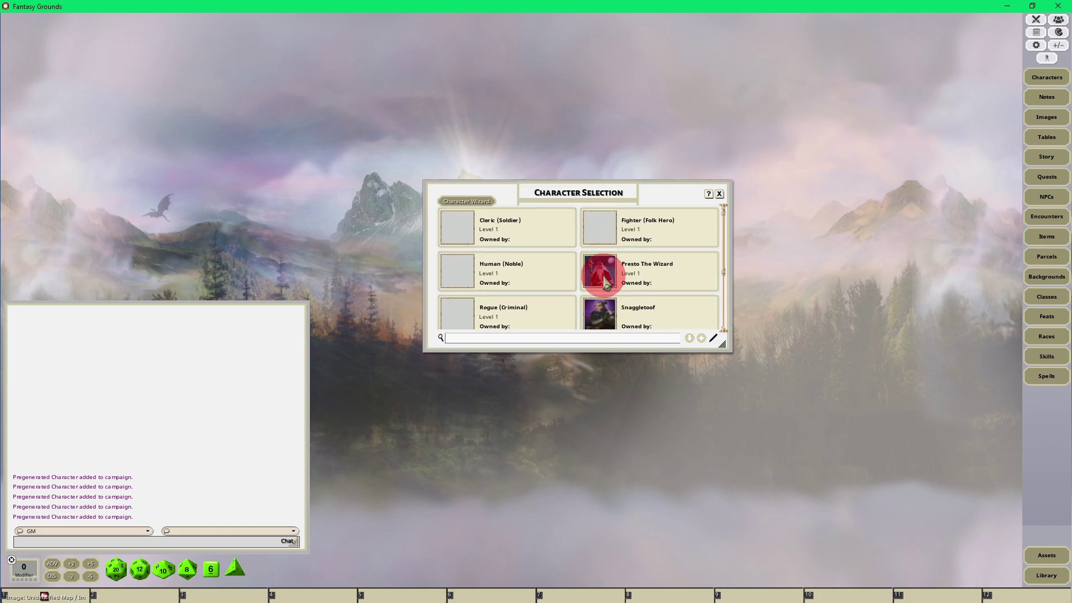